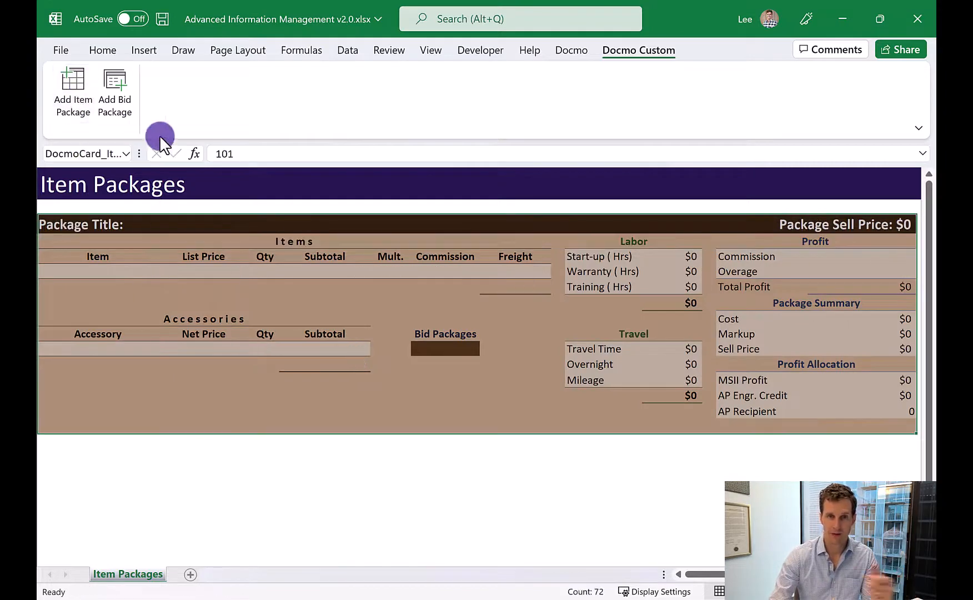
Step: Open the item package's details from its card in the sheet, widen the pane, and set the package title to "package name"
click(431, 472)
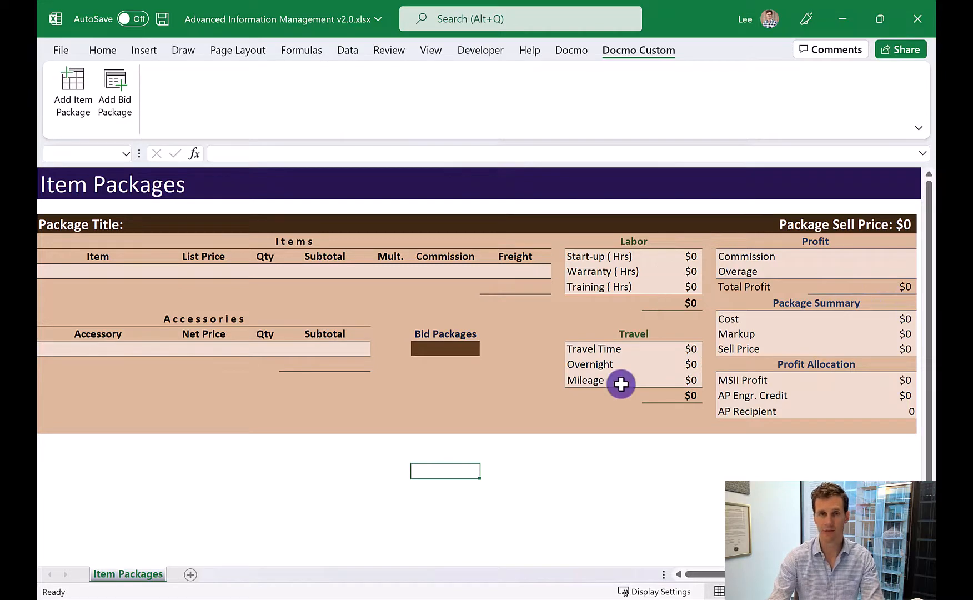
click(621, 305)
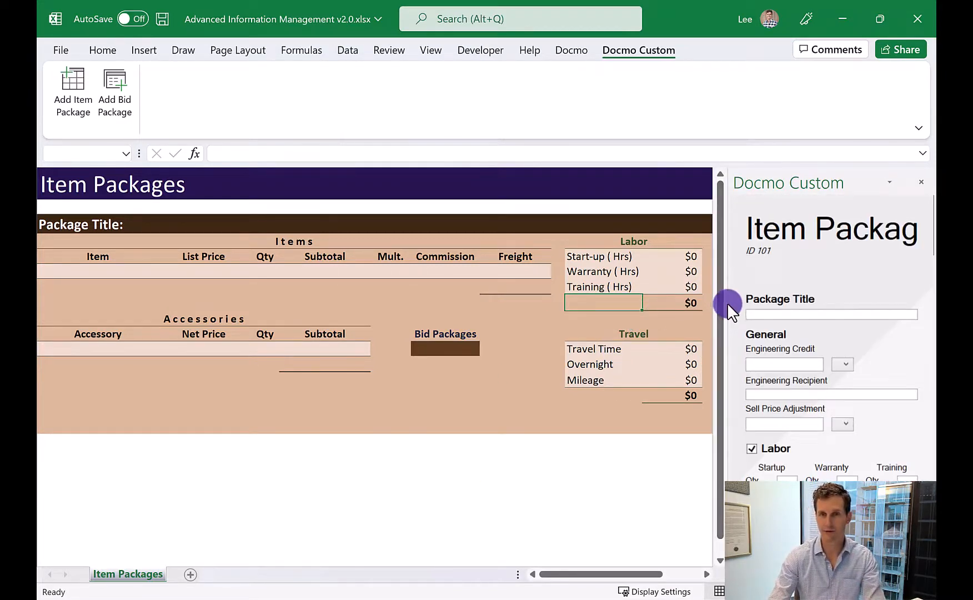
drag(680, 300, 671, 298)
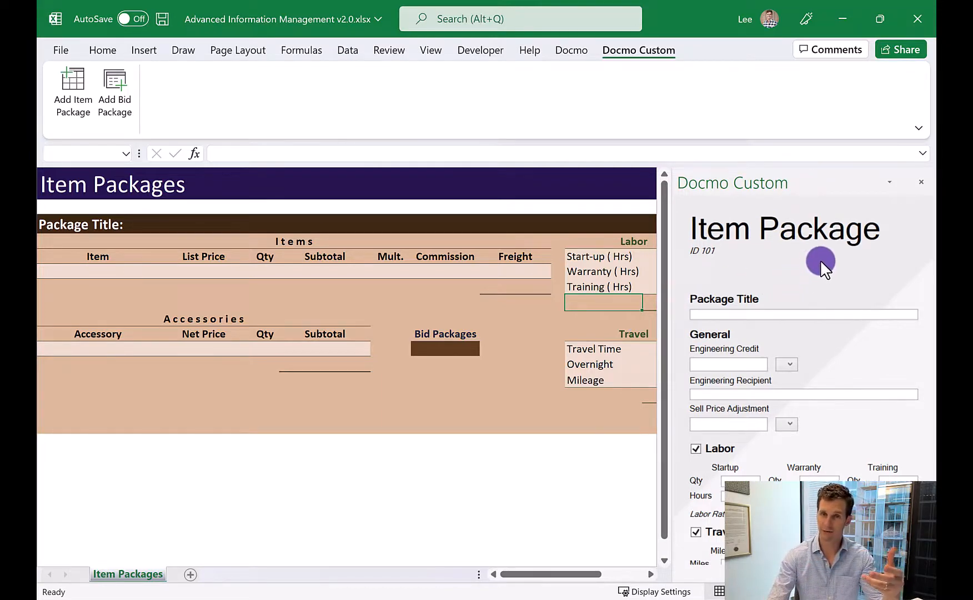
click(766, 318)
text(p)
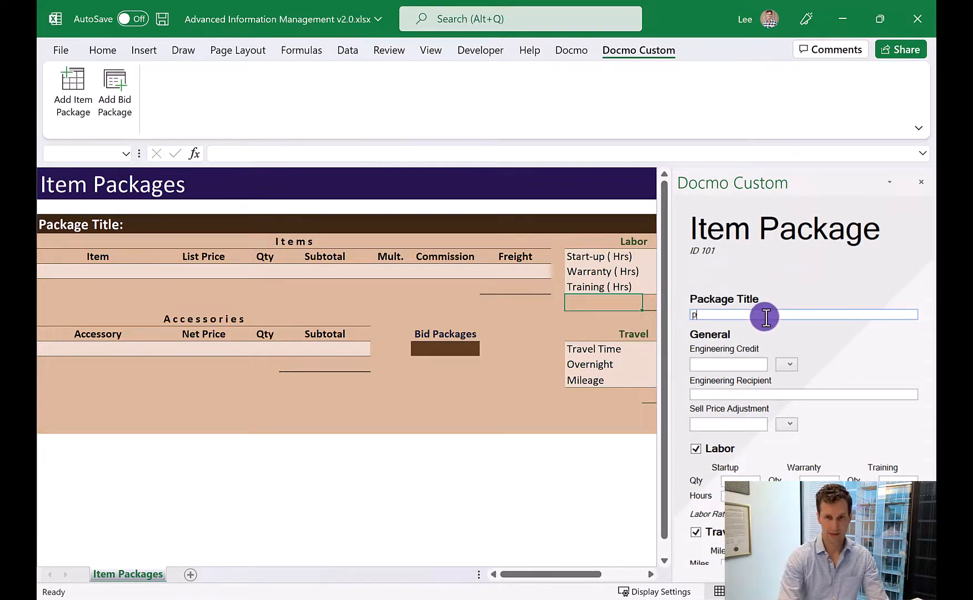
text(ackage name)
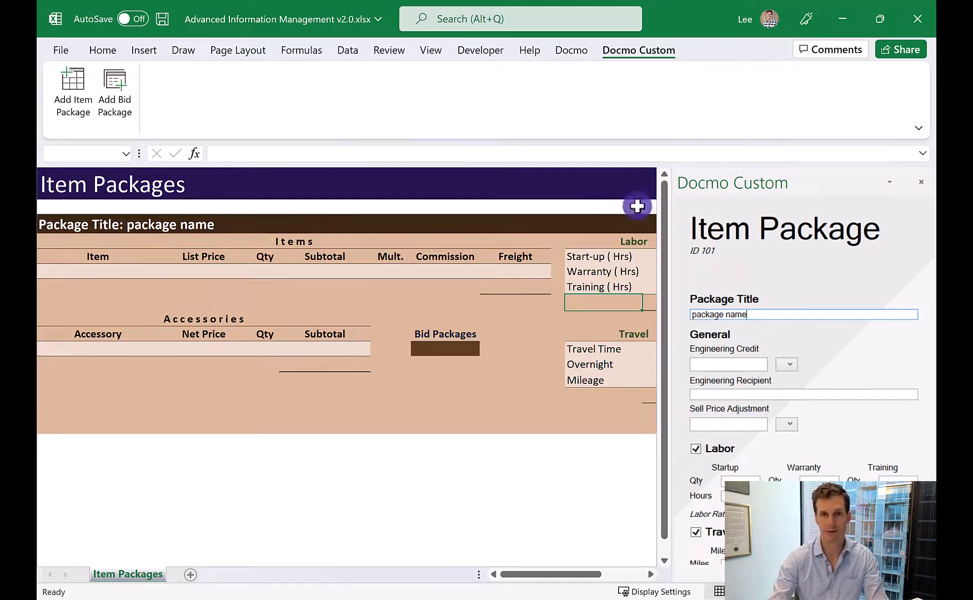
Step: Add four new items to the Items table of the "package name" package
click(279, 267)
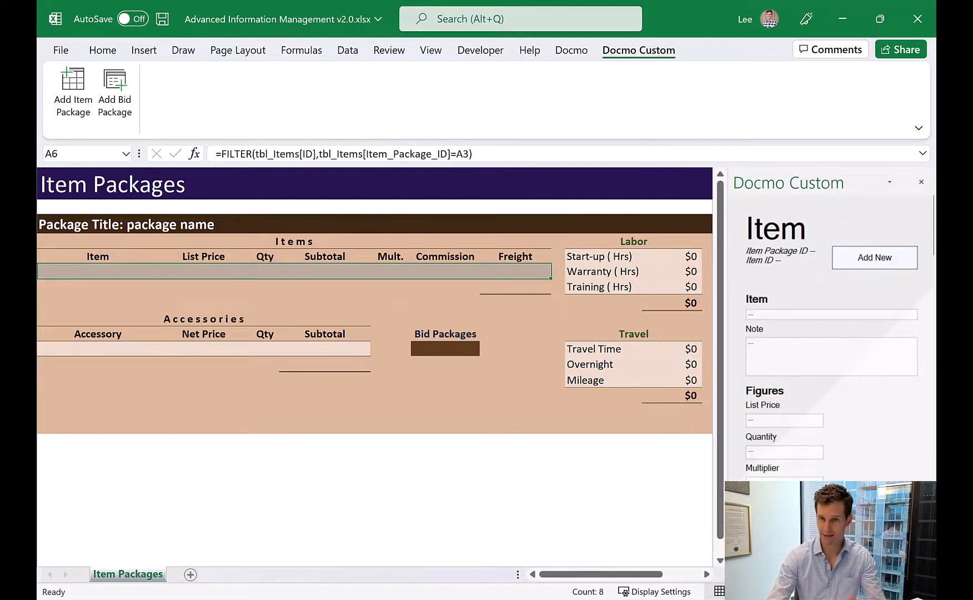
click(875, 255)
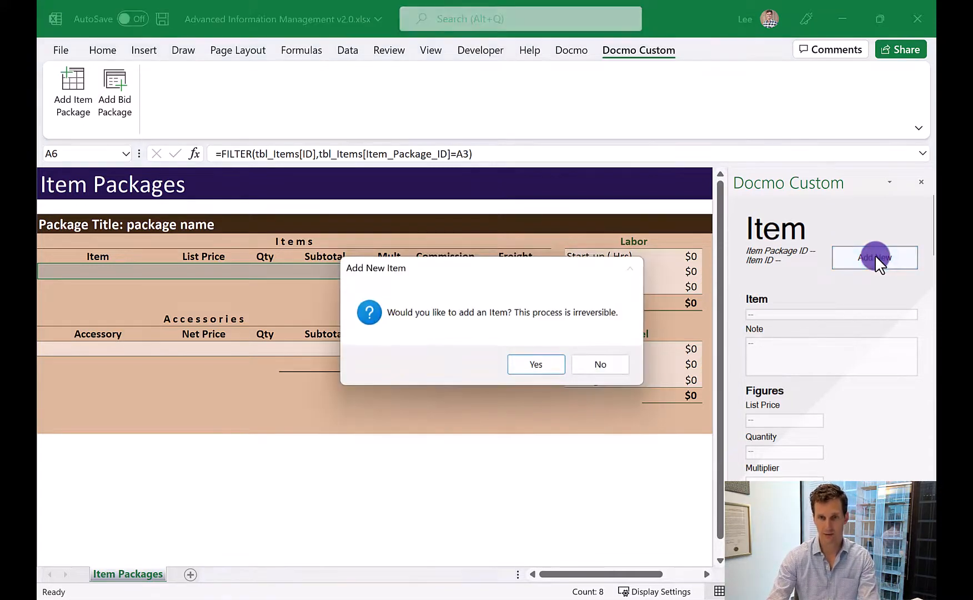
key(Return)
click(875, 255)
key(Return)
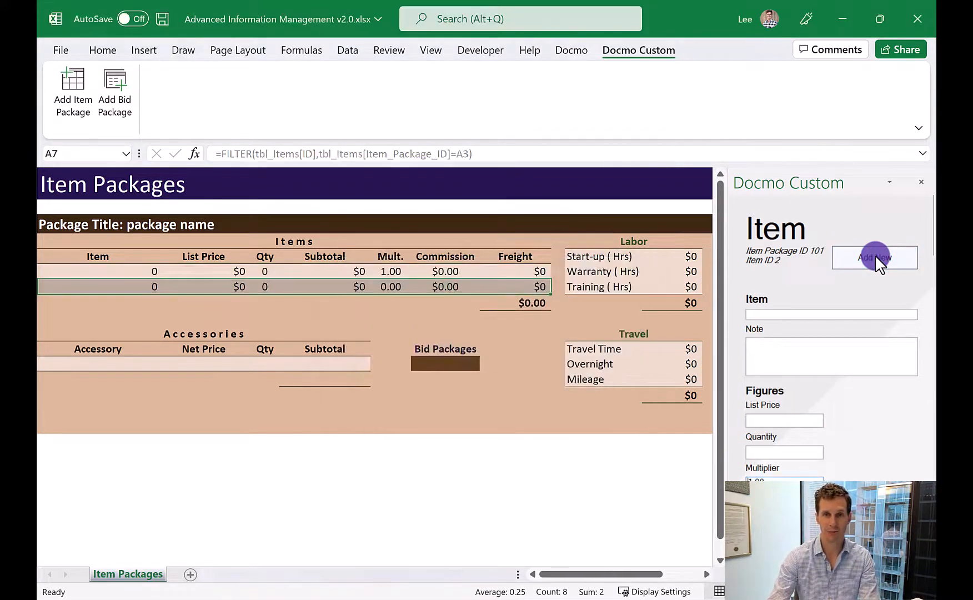
click(875, 255)
key(Return)
click(875, 255)
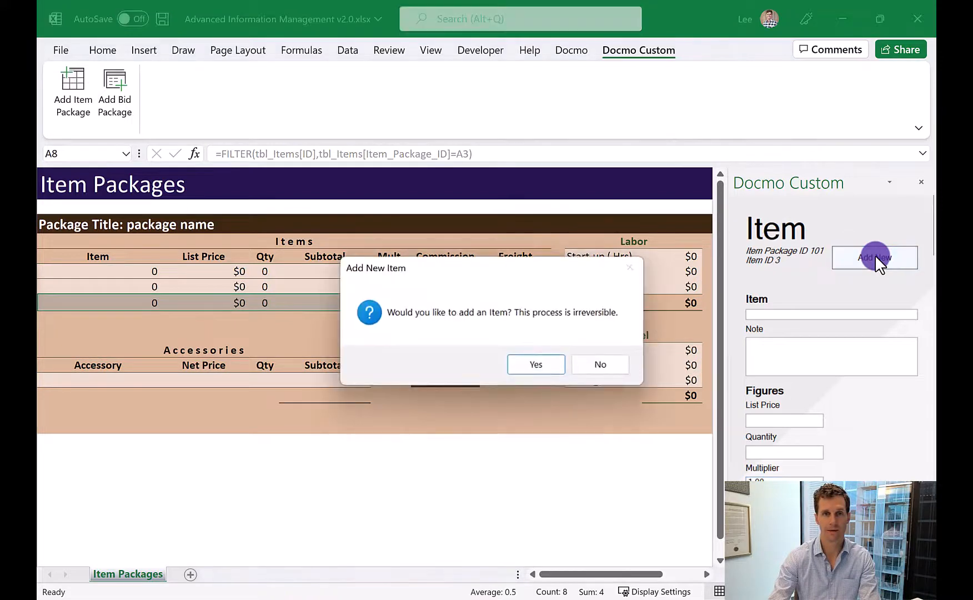
key(Return)
Step: Add five new accessories to the package's Accessories table
click(311, 391)
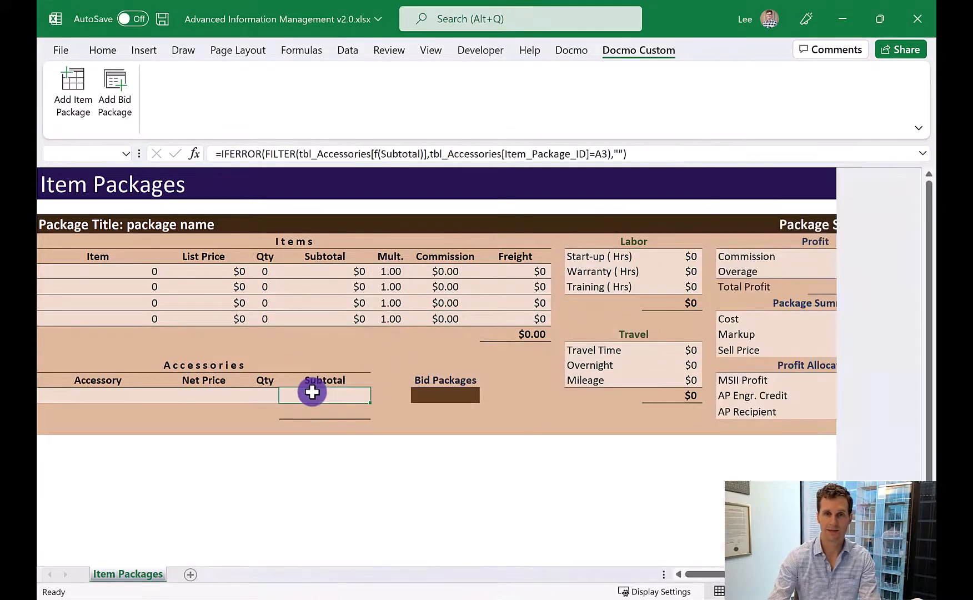
click(851, 260)
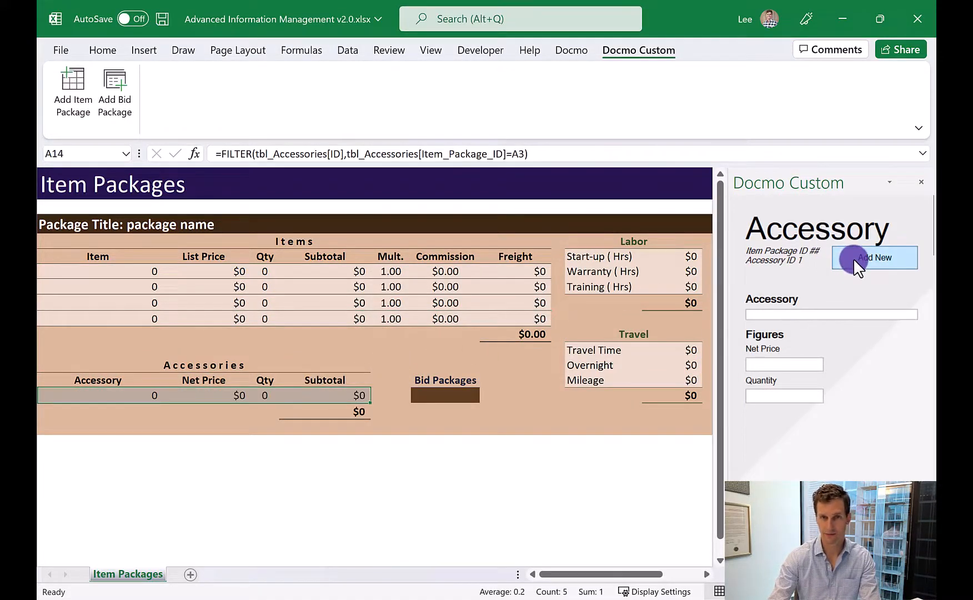
click(853, 258)
click(853, 258)
click(853, 257)
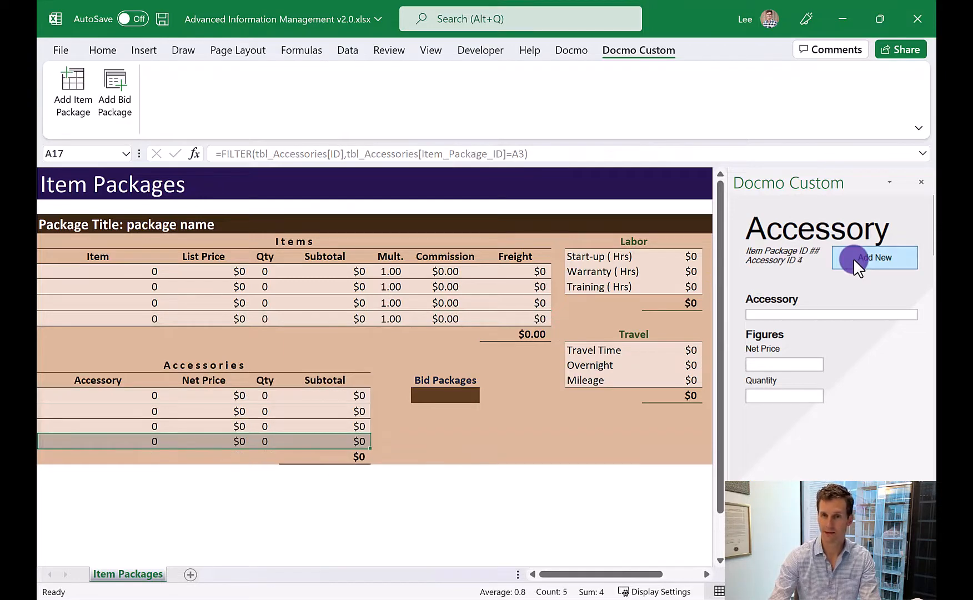
click(853, 258)
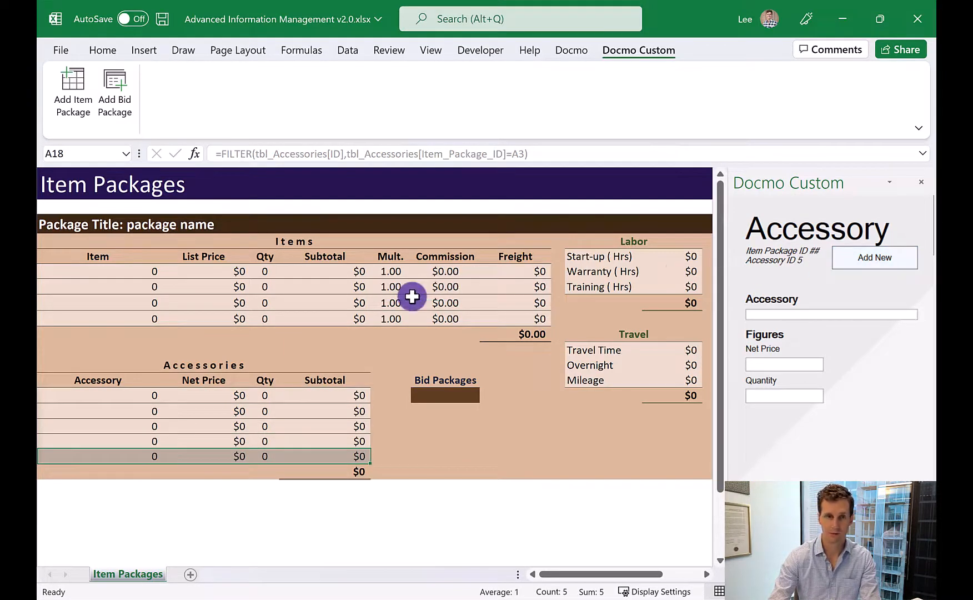
Step: Name the third item "sgasga" with a list price of 11 and a quantity of 22, and close the details pane
click(412, 297)
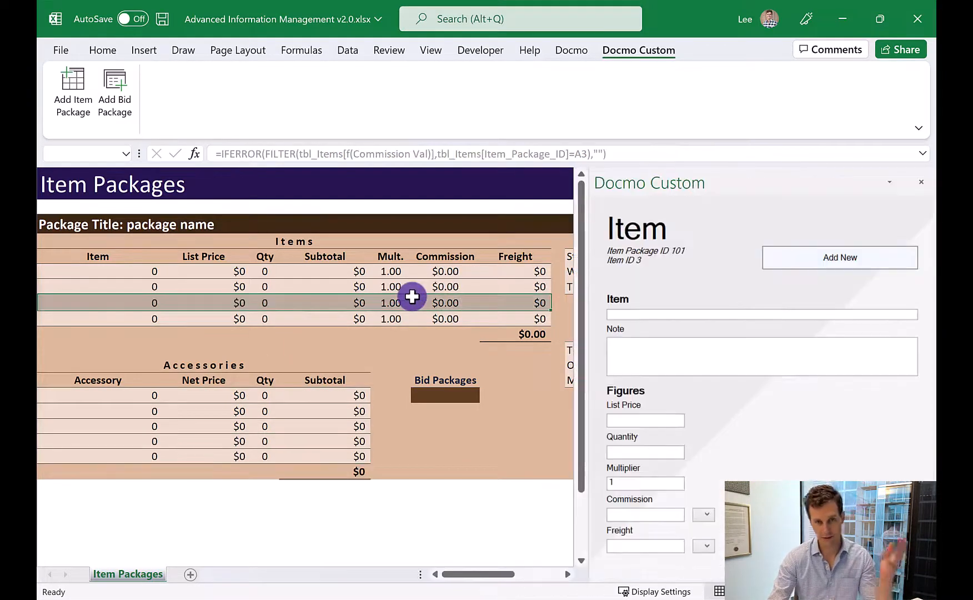
click(650, 314)
text(sgasga)
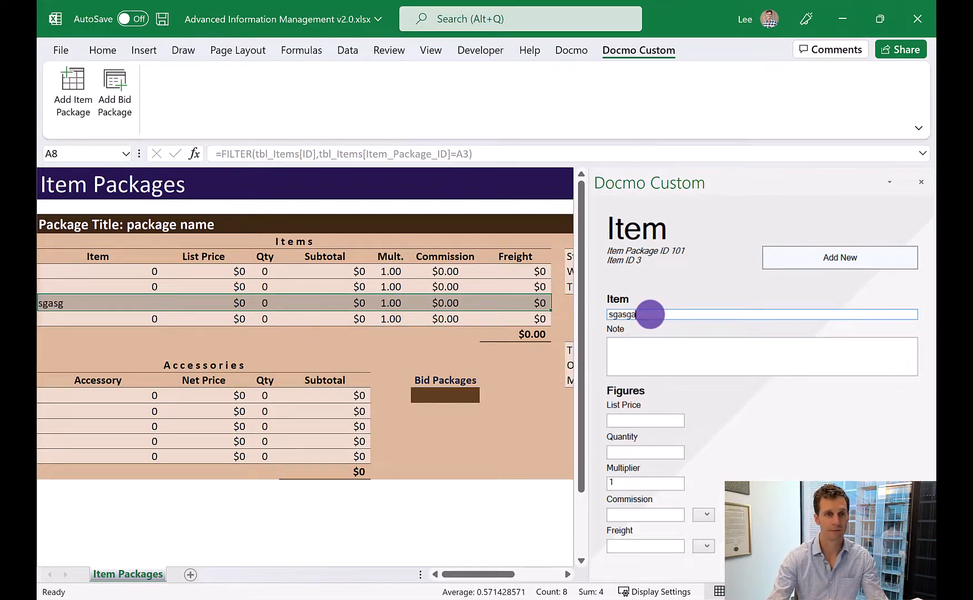
click(643, 419)
text(11)
click(639, 454)
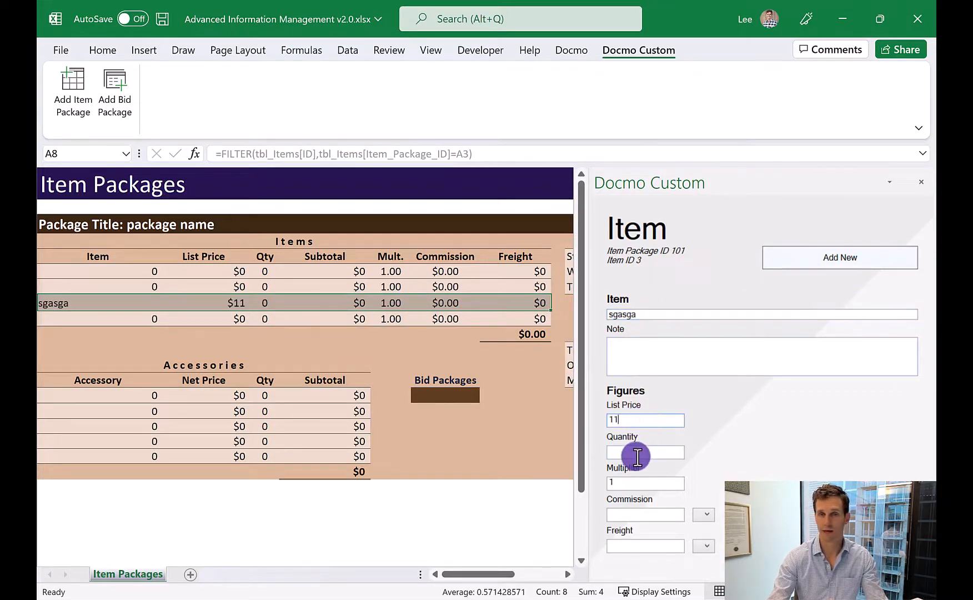
text(22)
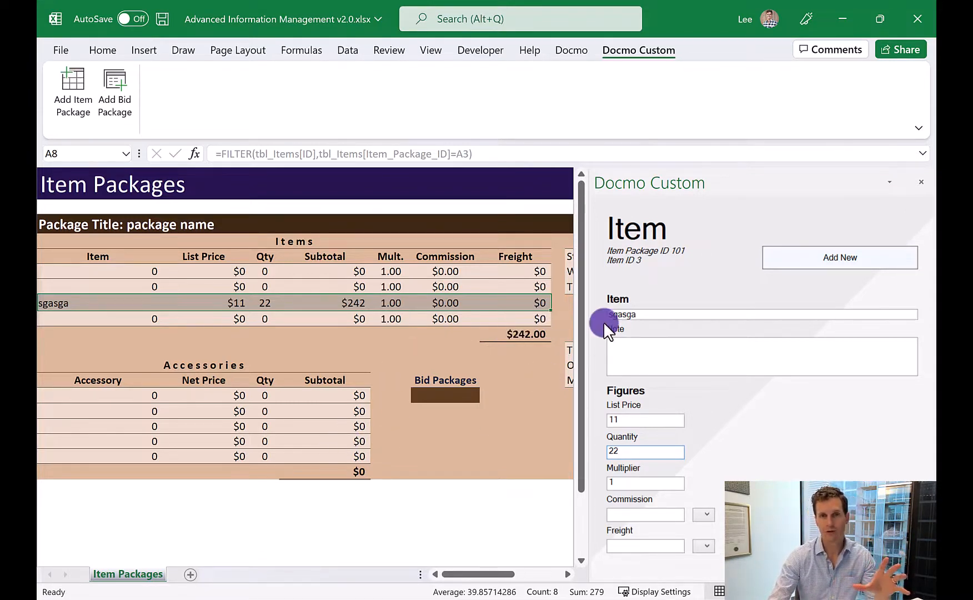
click(915, 183)
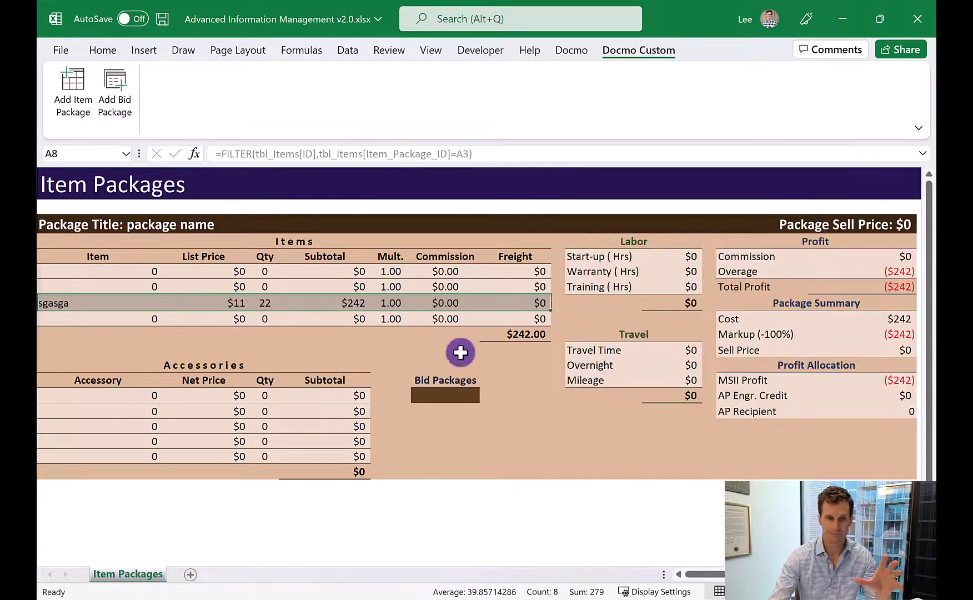
Step: Unhide the Data_ItemPackages sheet
right_click(136, 571)
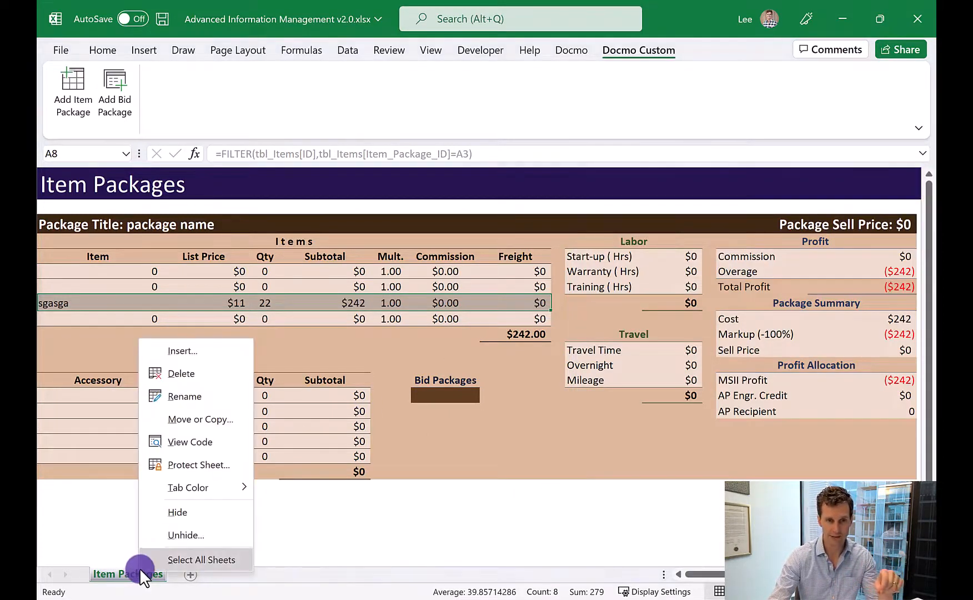
click(164, 537)
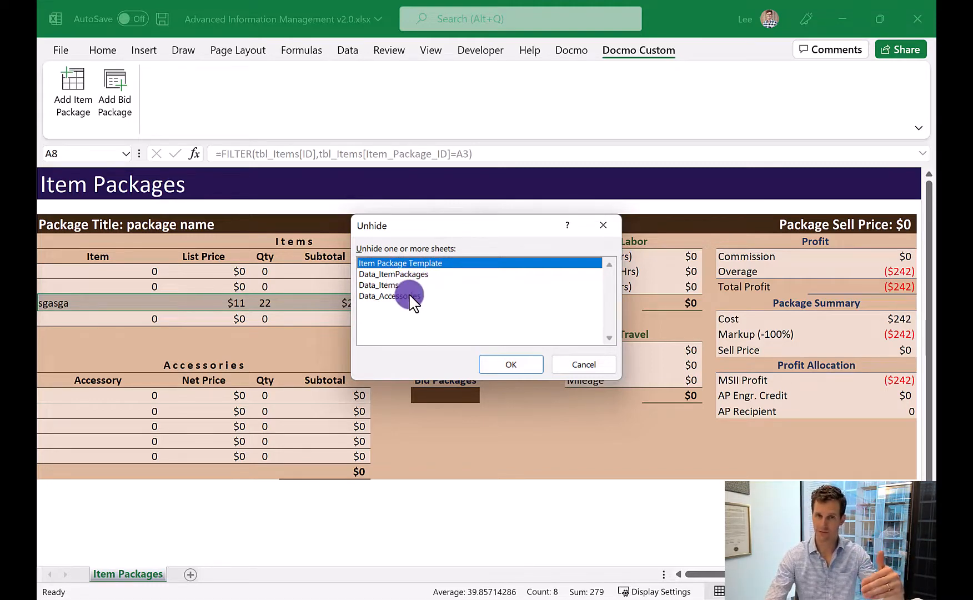
click(411, 274)
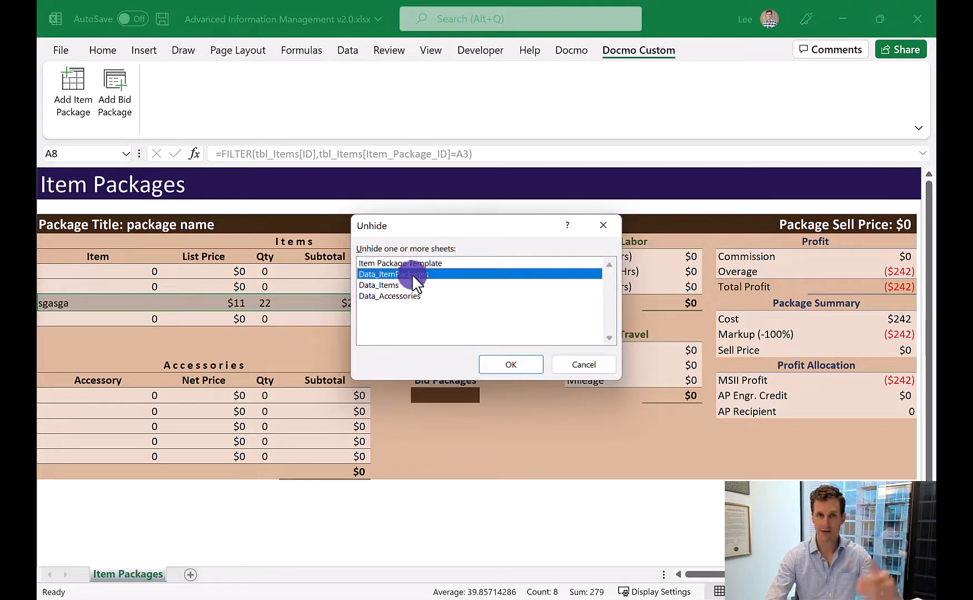
click(502, 362)
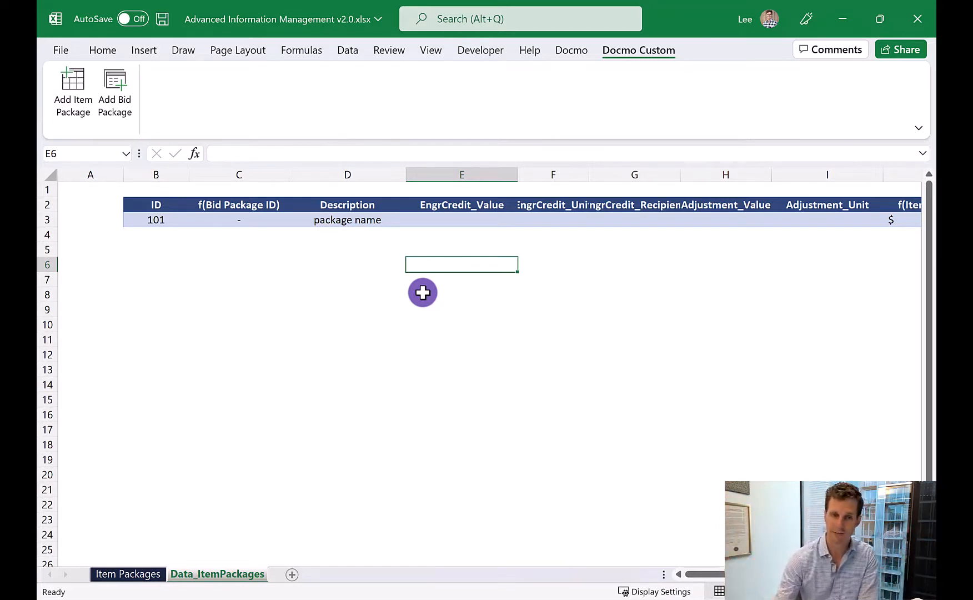
Step: Unhide the Item Package Template sheet
click(155, 574)
right_click(154, 574)
click(194, 545)
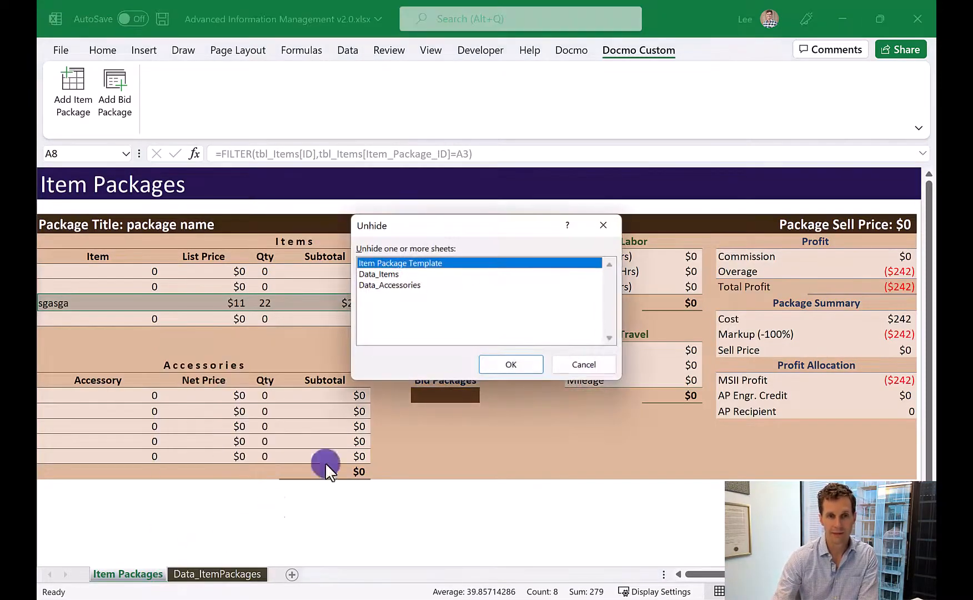
double_click(419, 264)
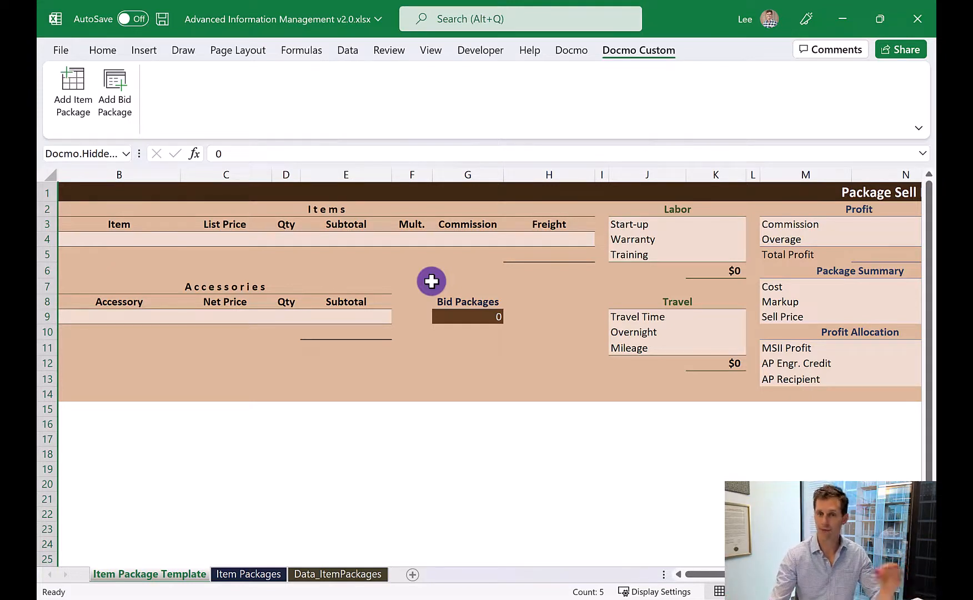
Step: Fill the range E4:H12 on the Item Package Template sheet with yellow
drag(333, 239, 572, 364)
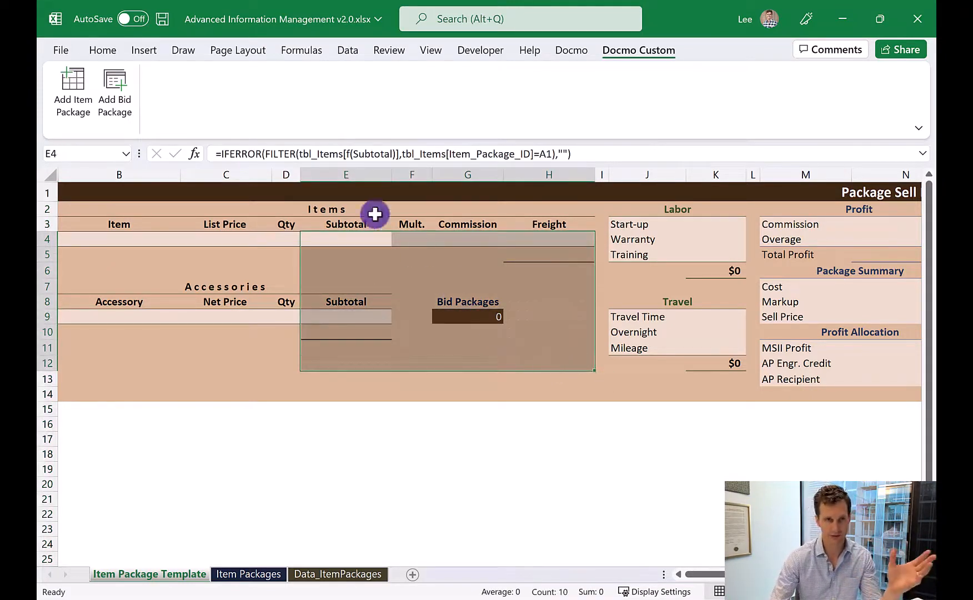
click(106, 50)
click(293, 104)
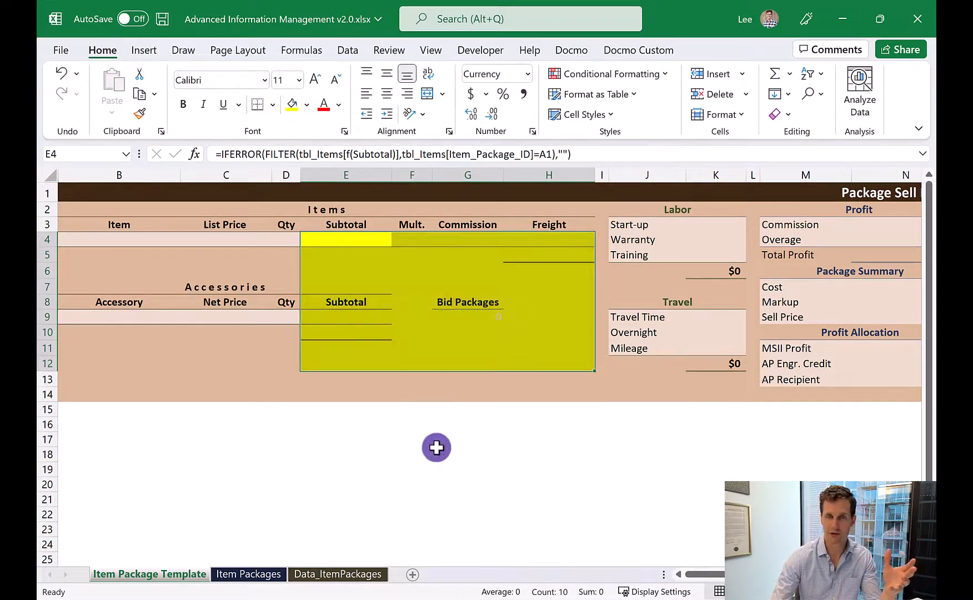
click(436, 454)
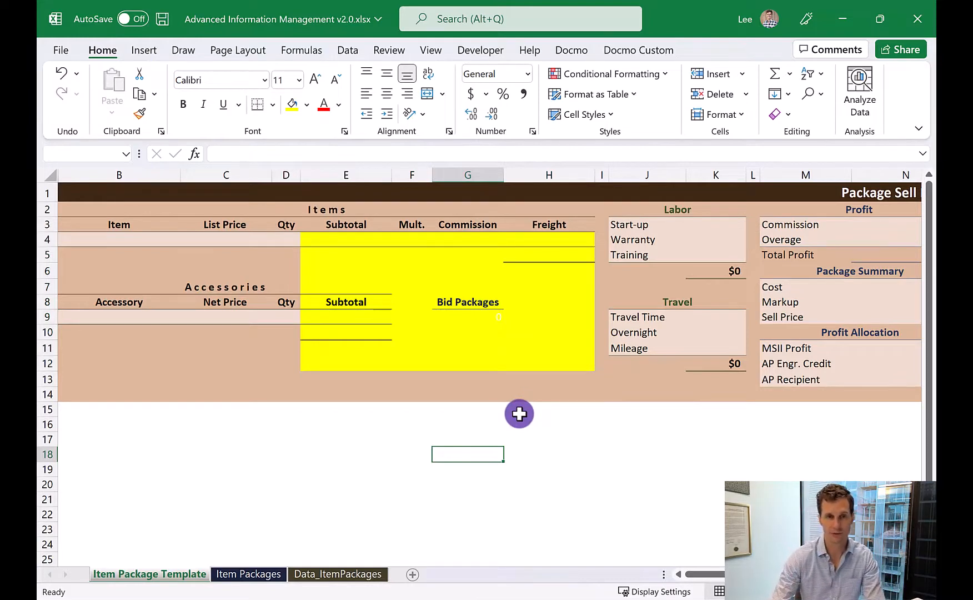
Step: Add another item package to the Item Packages sheet and check its record on the Data_ItemPackages sheet
click(268, 574)
click(640, 50)
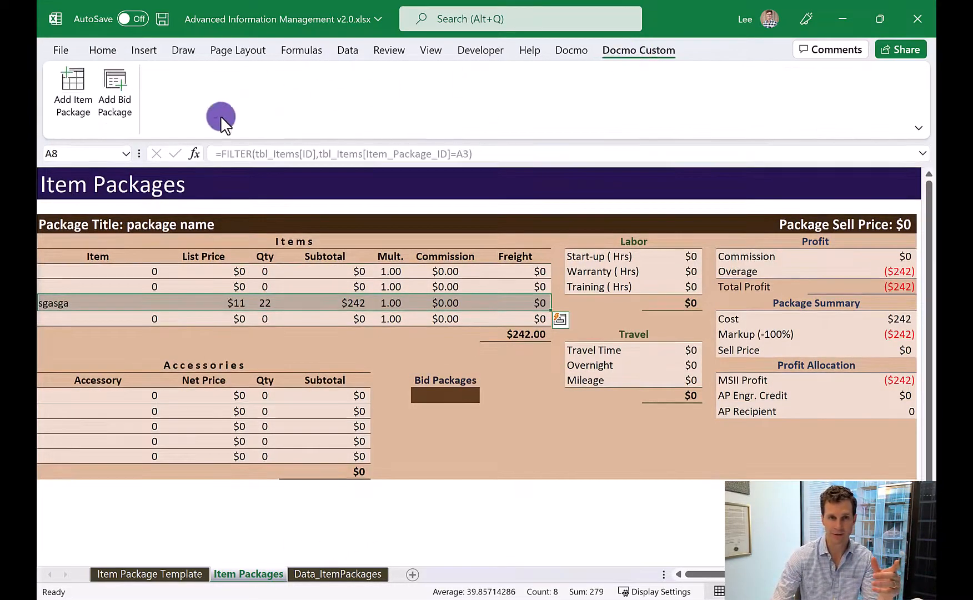
click(76, 106)
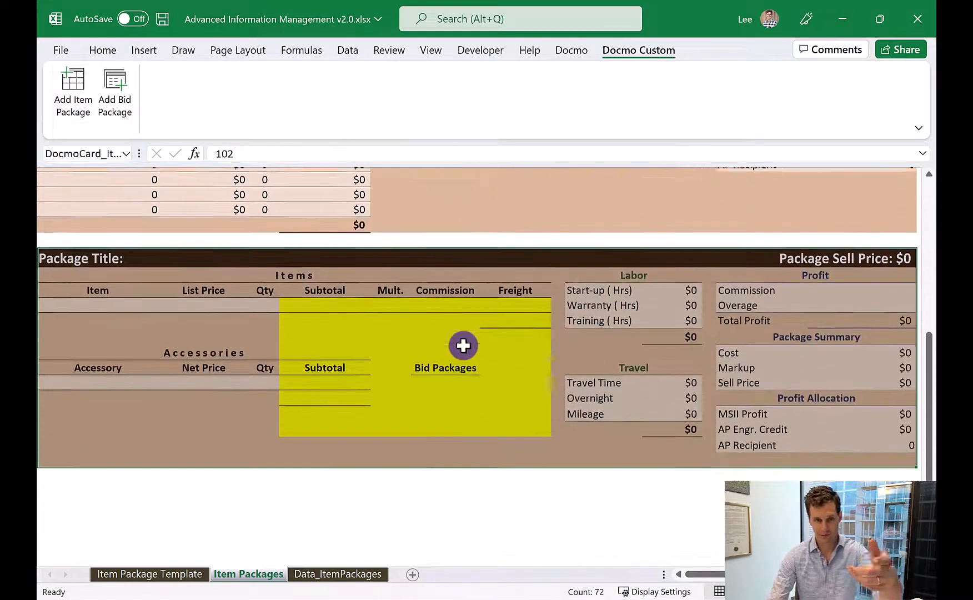
click(449, 485)
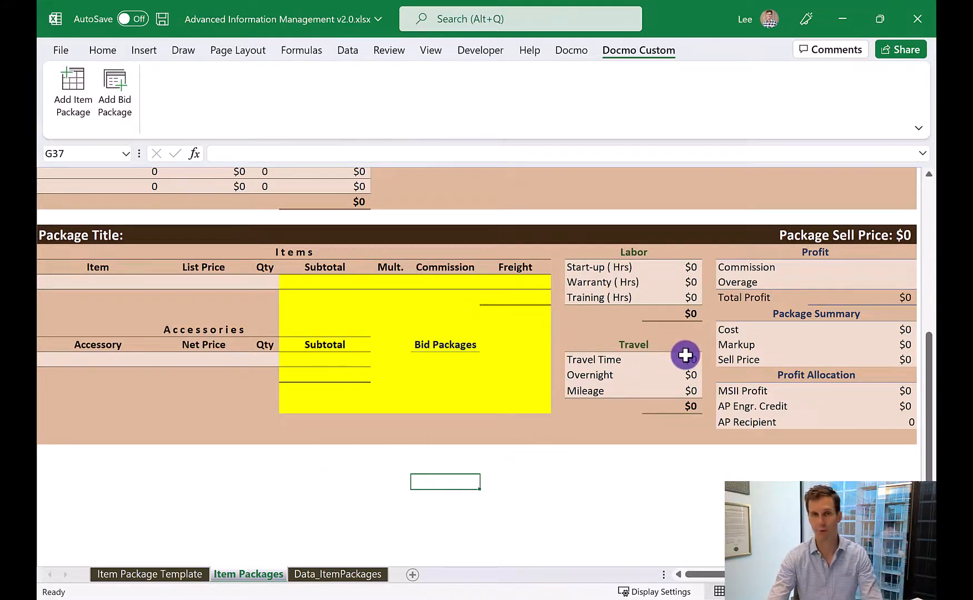
click(325, 573)
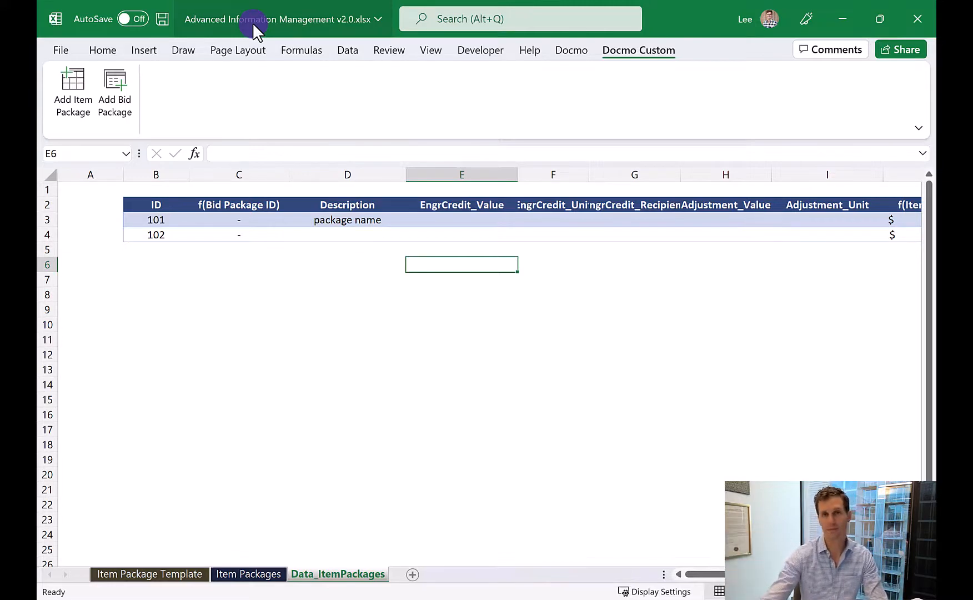
click(247, 574)
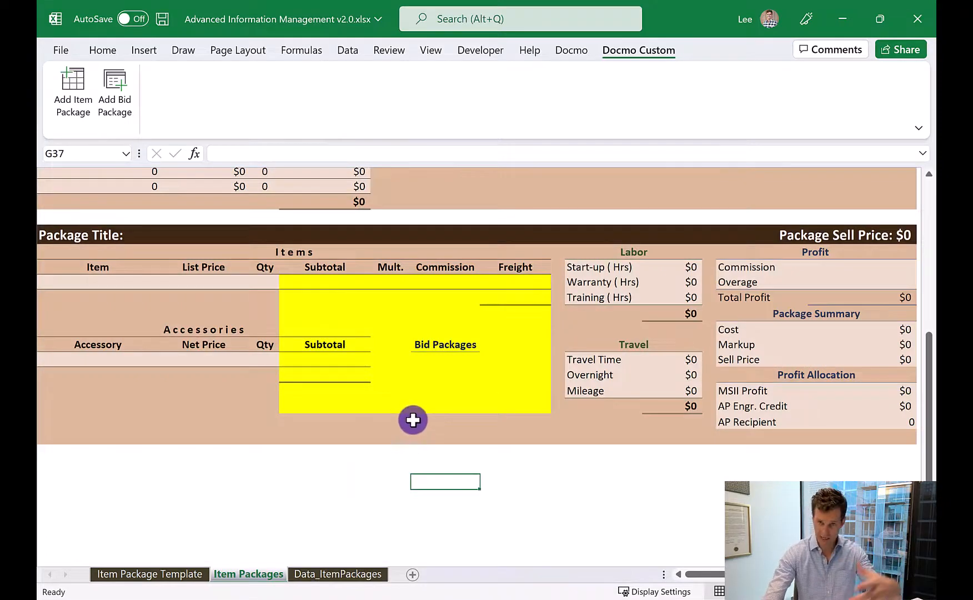